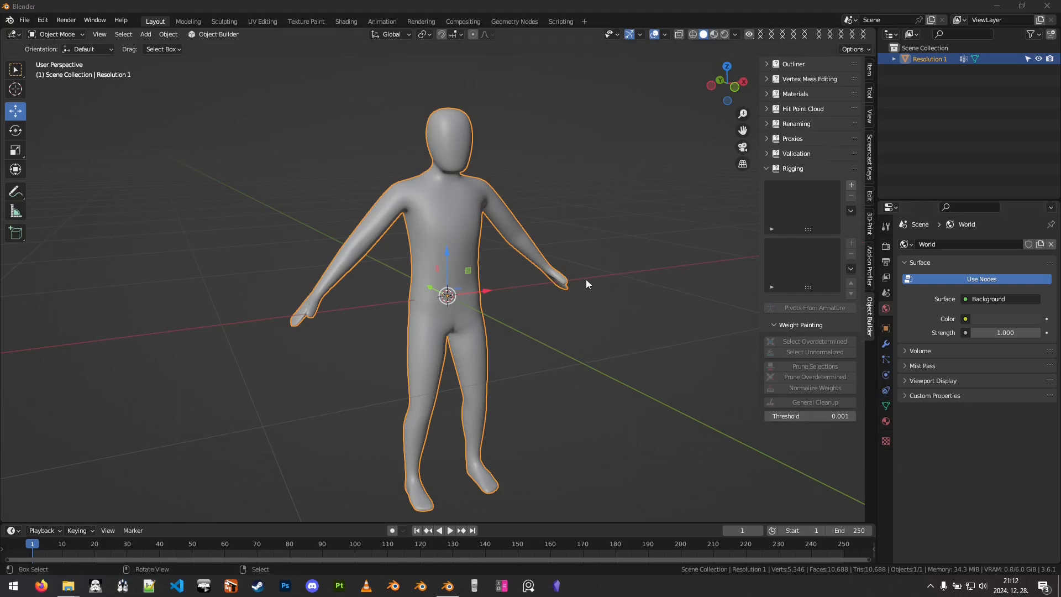
- Create a new skeleton definition named ArmaSkeleton and toggle its lock on and back off
middle_click_drag(587, 290, 590, 291)
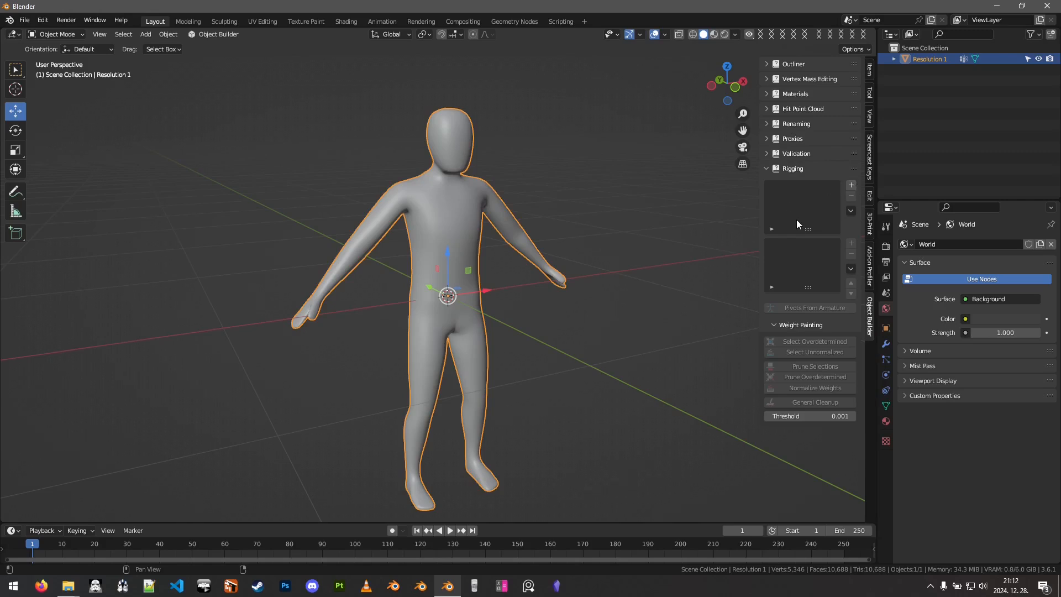
left_click(851, 185)
double_click(805, 189)
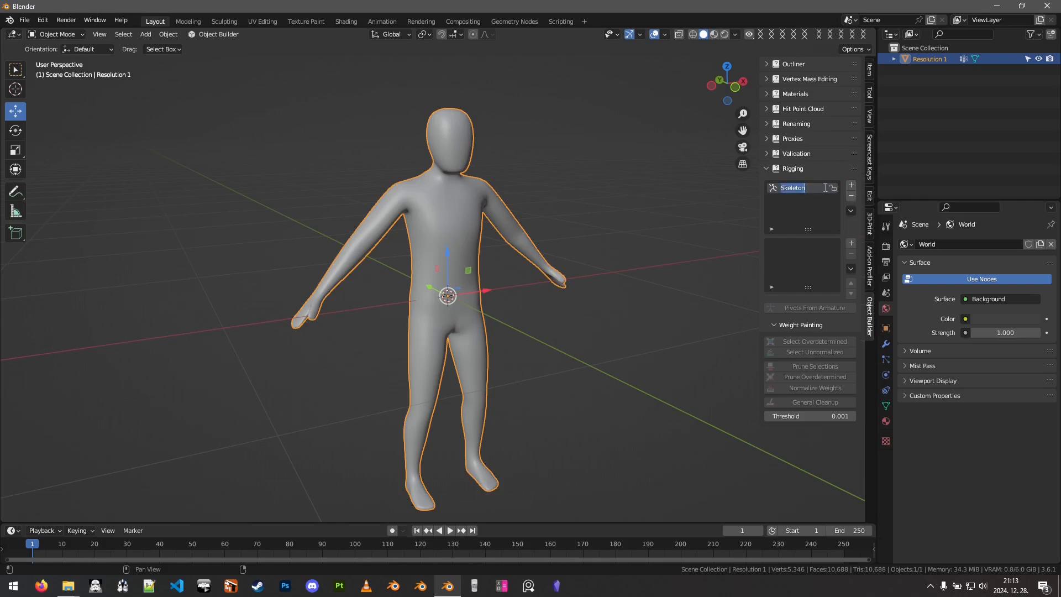
type("ArmaSkeleton")
left_click(834, 188)
left_click(833, 188)
- Add two bones to ArmaSkeleton, enter Bone as the second bone's parent, and remove the skeleton definition
left_click(851, 244)
double_click(788, 246)
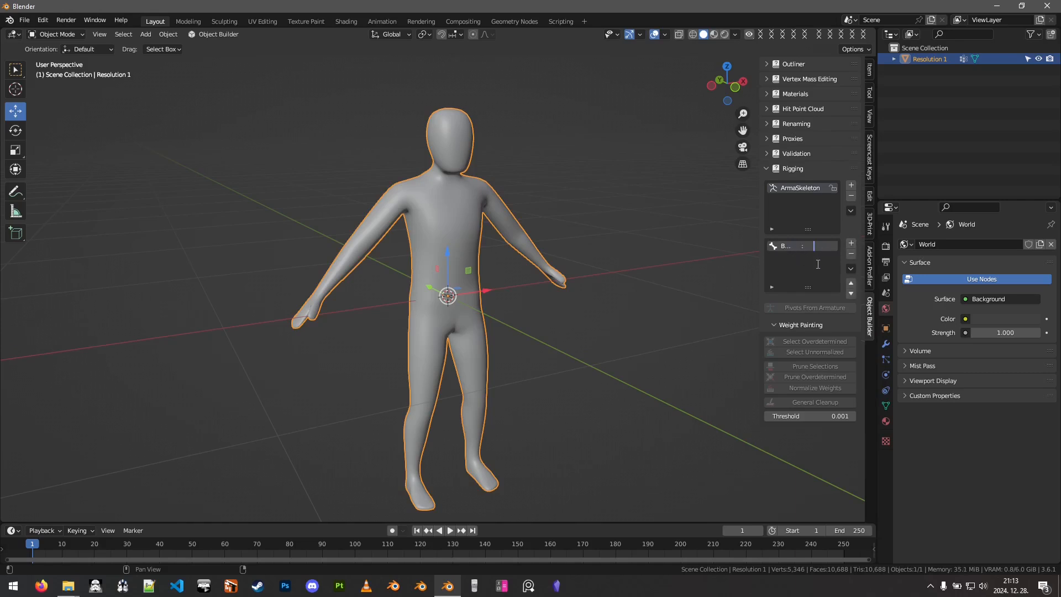
left_click(852, 243)
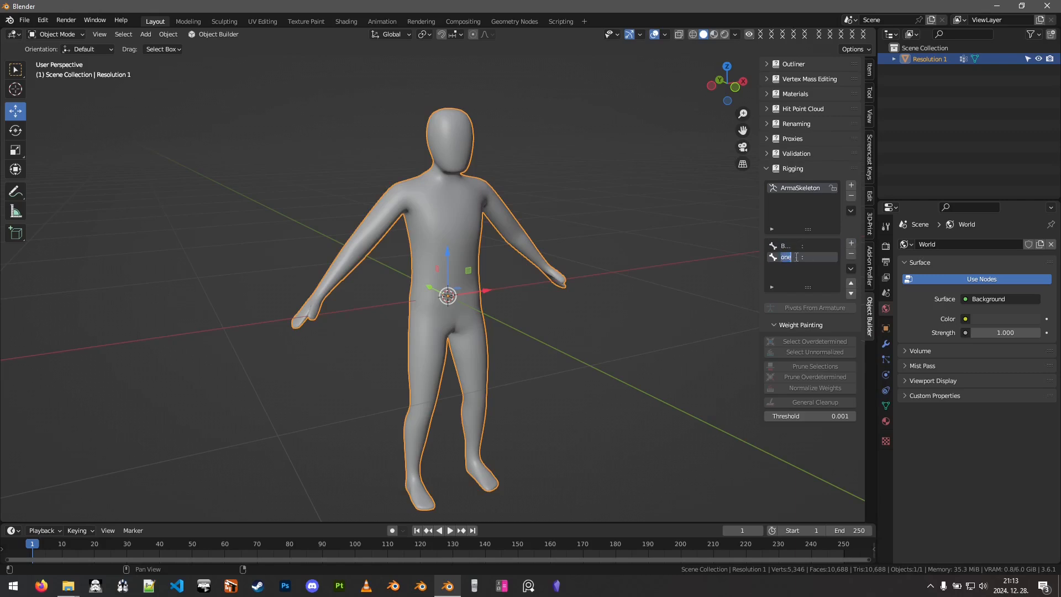
left_click(801, 257)
type("Bone")
left_click(854, 195)
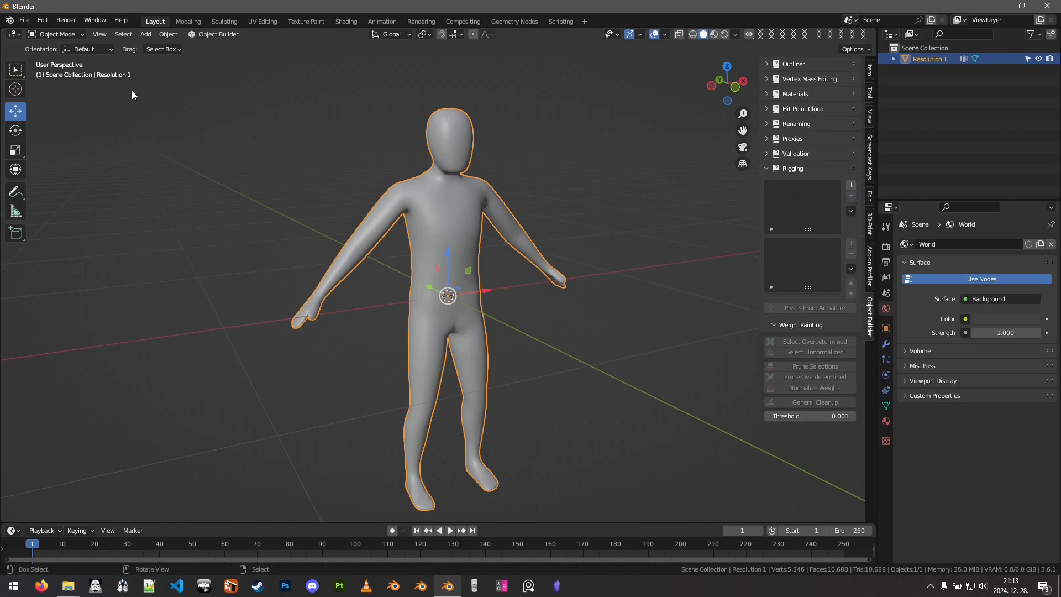
left_click(25, 20)
mouse_move(49, 170)
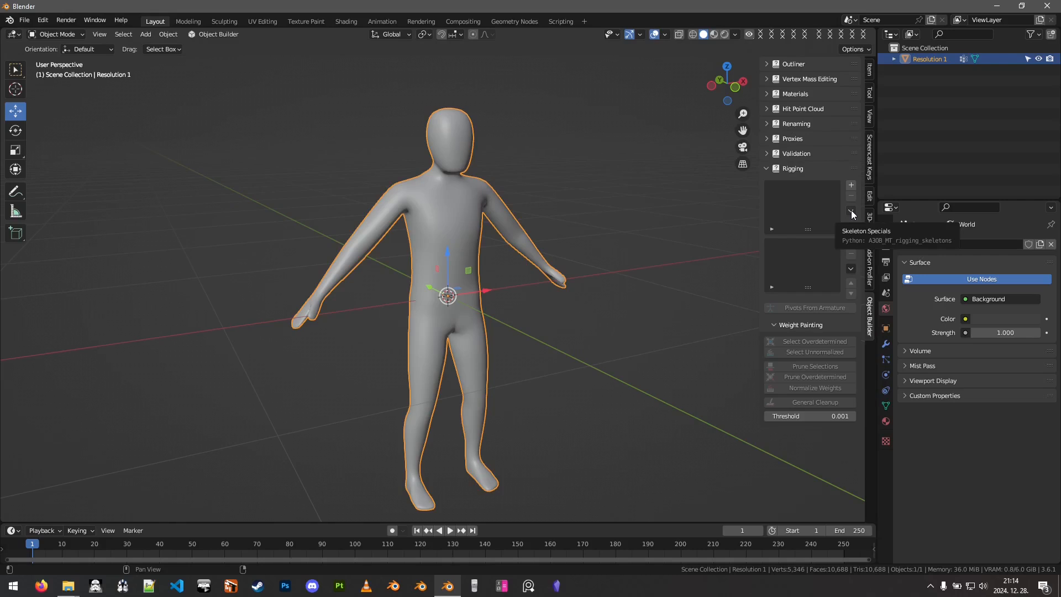
- Add the predefined OFP2_ManSkeleton definition and look through its bone list
left_click(851, 210)
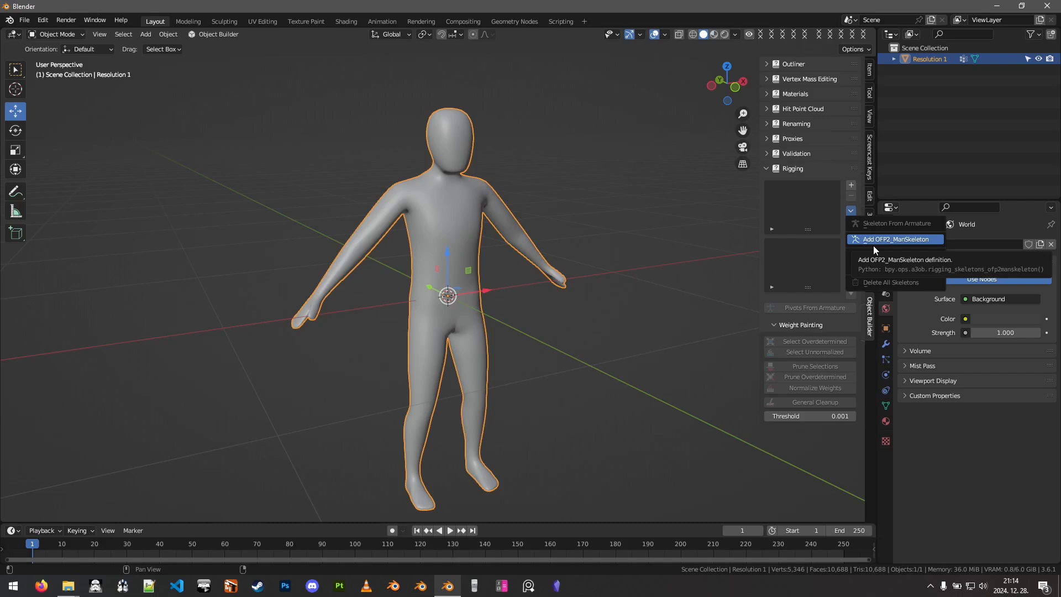
left_click(902, 240)
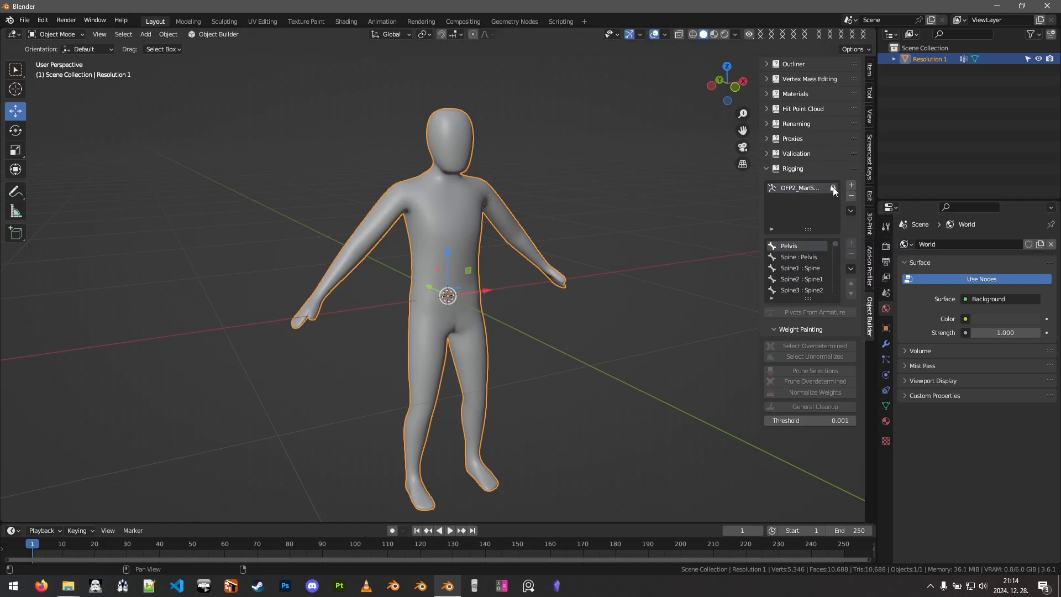
scroll(806, 257, "down", 15)
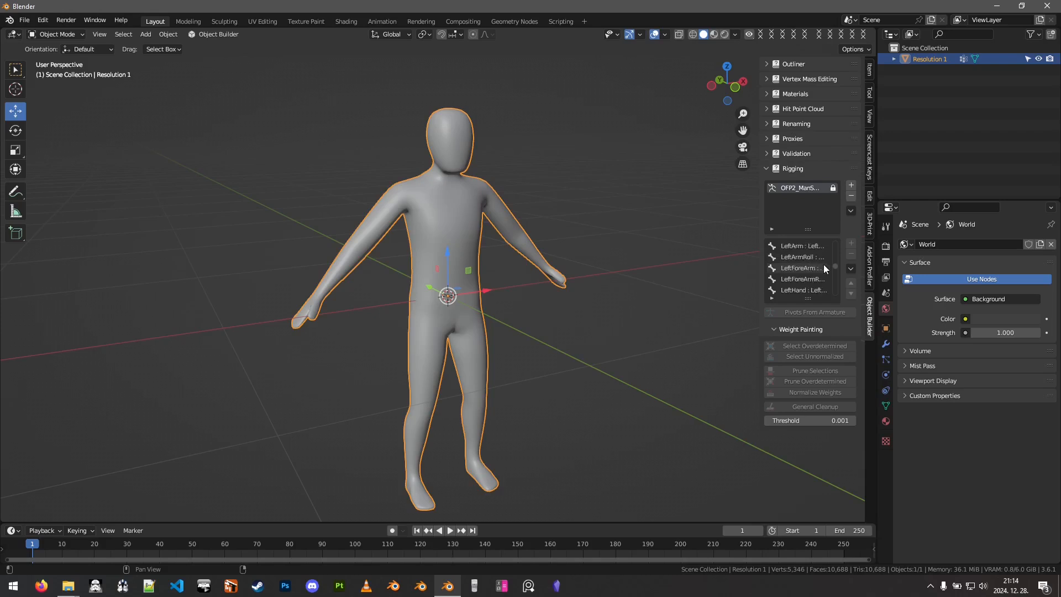
left_click_drag(836, 300, 840, 240)
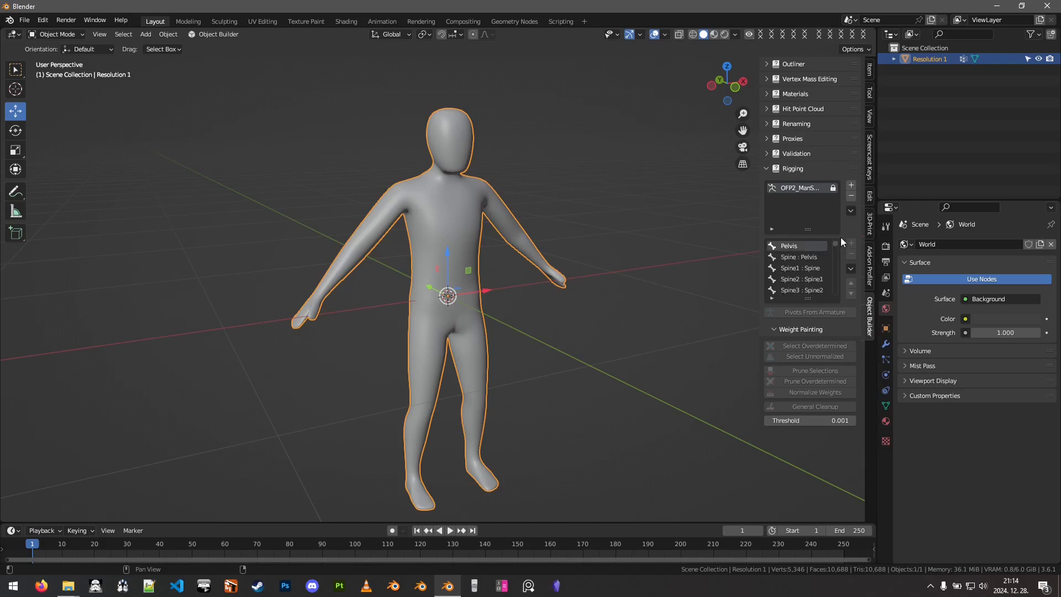
left_click(851, 212)
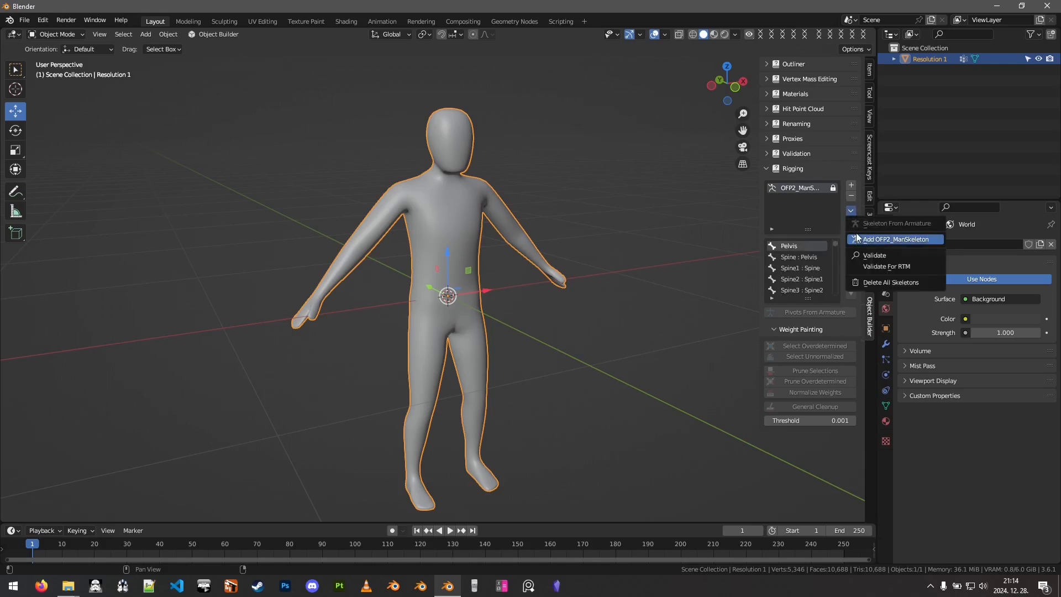
left_click(844, 213)
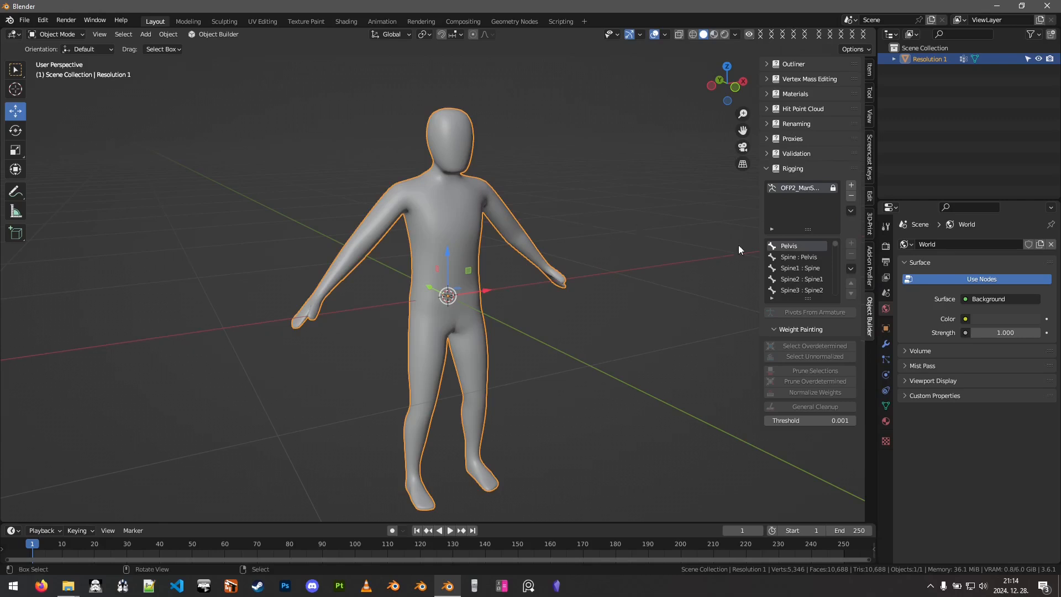
left_click(850, 211)
middle_click_drag(542, 264, 543, 257)
middle_click_drag(558, 276, 494, 273)
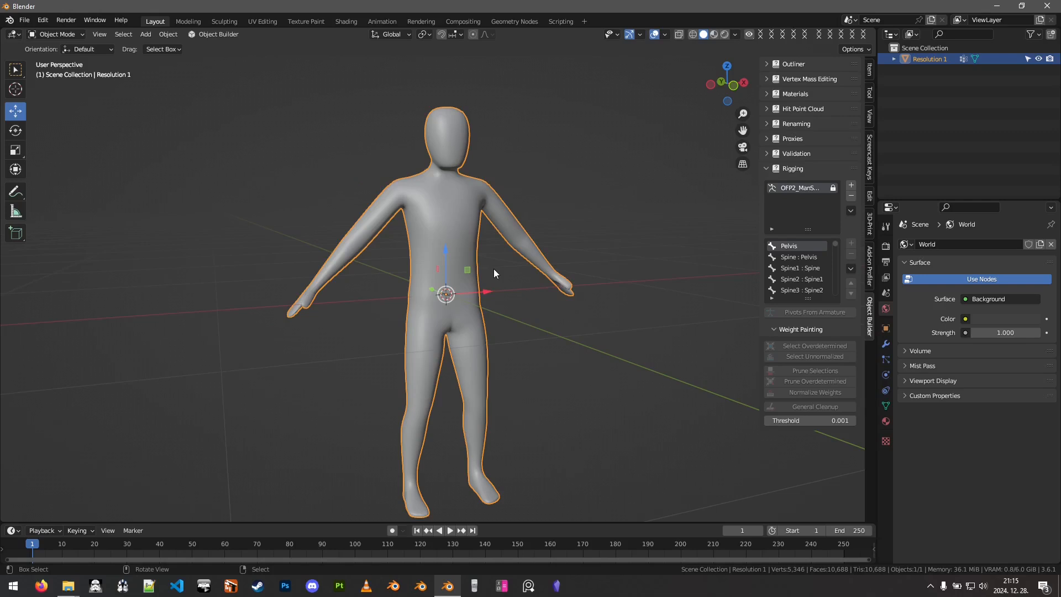
middle_click_drag(493, 269, 504, 300)
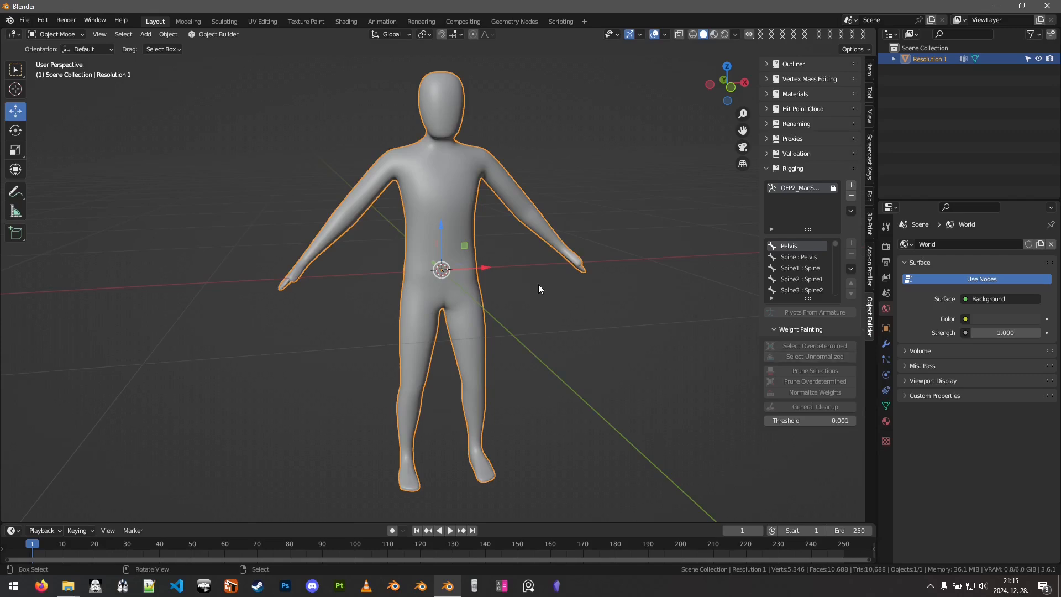
- Switch the Resolution 1 body mesh to Edit Mode and look over its vertices
key("Tab")
middle_click_drag(499, 265, 538, 262)
scroll(528, 248, "up", 2)
middle_click_drag(513, 236, 700, 346, "shift")
scroll(539, 257, "up", 2)
scroll(486, 304, "down", 2)
mouse_move(532, 296)
middle_mouse_down()
mouse_move(428, 270)
mouse_move(505, 280)
middle_mouse_up()
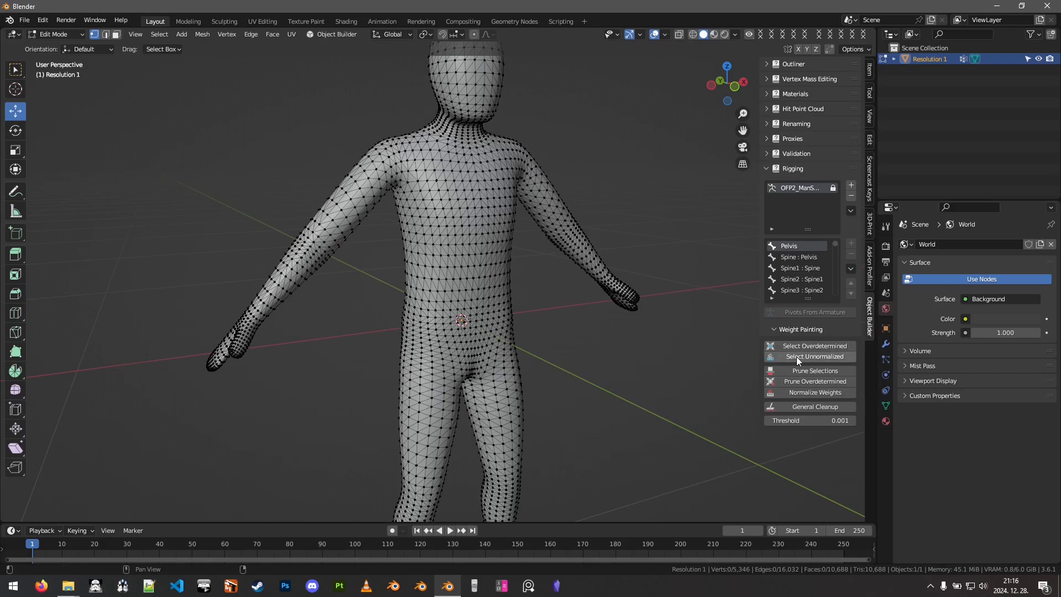
scroll(553, 304, "down", 2)
middle_click_drag(511, 303, 500, 330)
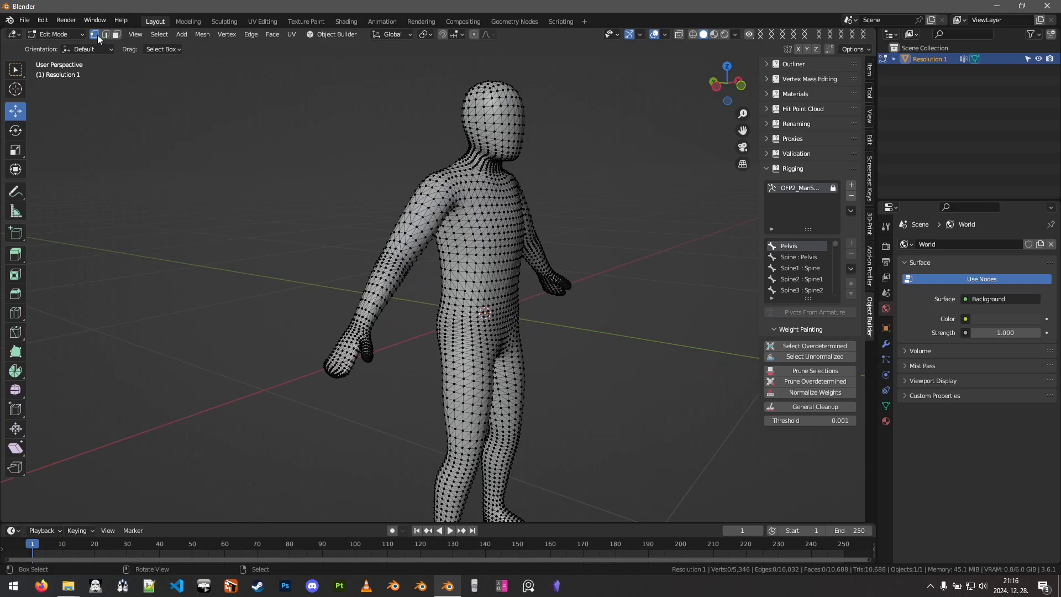
middle_click_drag(377, 223, 404, 288)
scroll(412, 236, "up", 3)
scroll(408, 283, "down", 1)
- Clear the vertex selection on the body and select all vertices with overdetermined weights
left_click(406, 276)
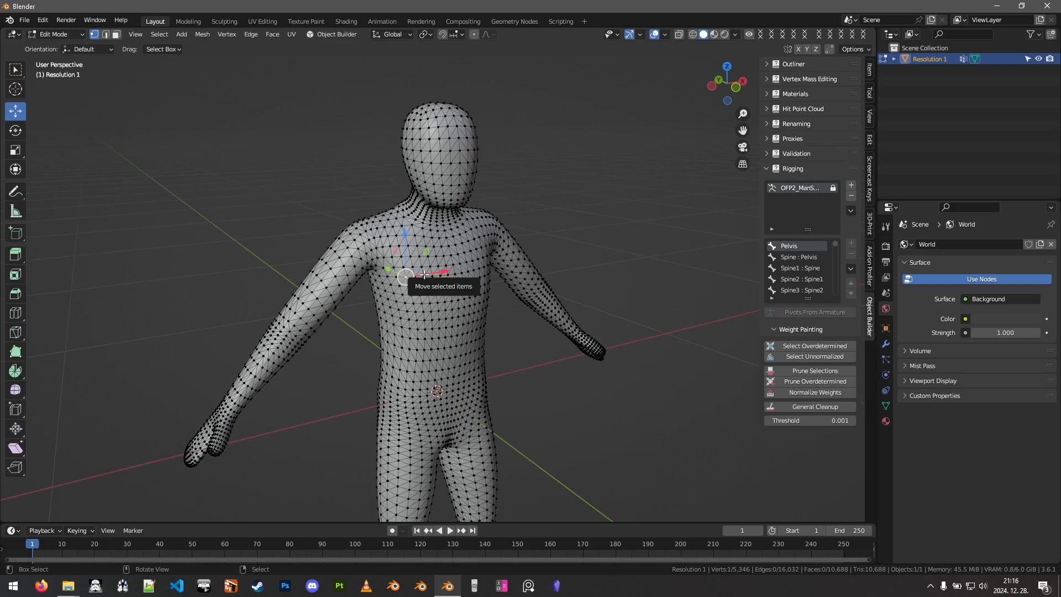
middle_click_drag(507, 306, 509, 330)
key("alt+a")
middle_click_drag(510, 330, 332, 395, "shift")
left_click(813, 347)
- Pick one of the overdetermined vertices near the right wrist and inspect its vertex weights
middle_click_drag(333, 395, 426, 307, "shift")
scroll(425, 307, "up", 3)
middle_click_drag(425, 306, 517, 292)
middle_click_drag(516, 292, 356, 327, "shift")
middle_click_drag(584, 283, 529, 269, "shift")
scroll(393, 271, "up", 3)
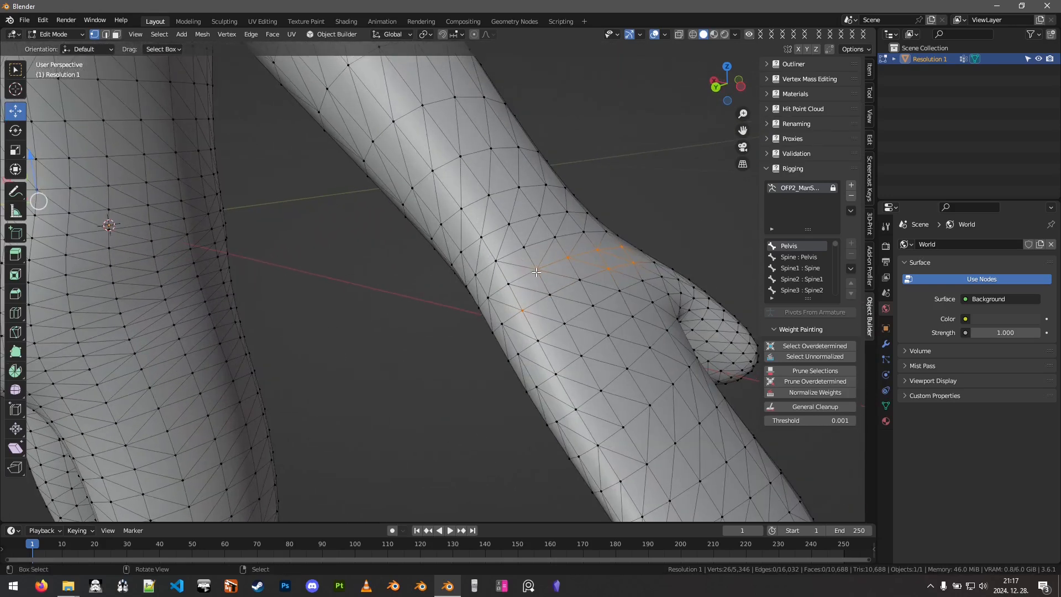
left_click(536, 270)
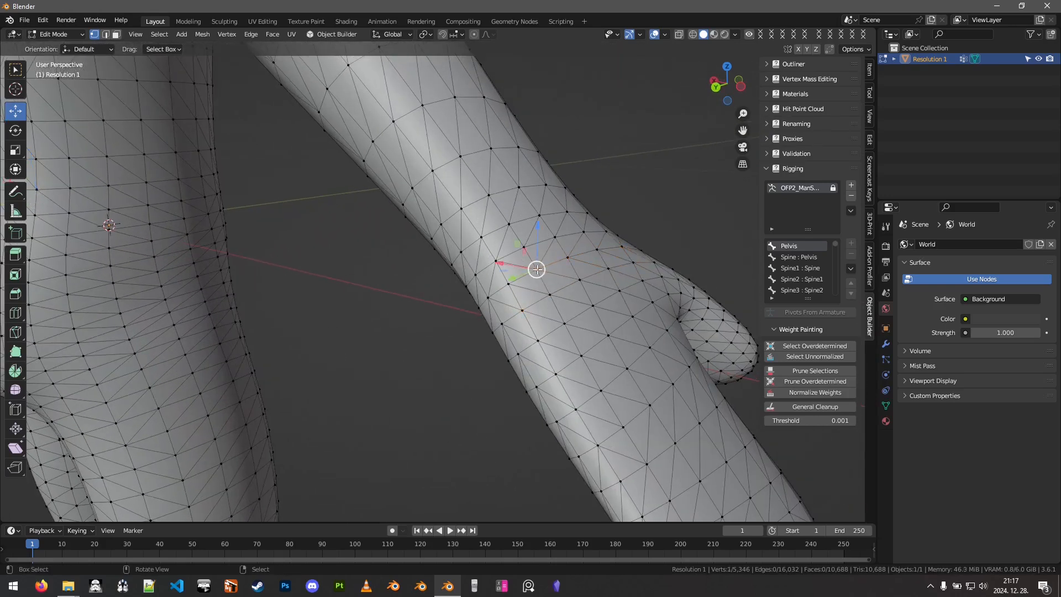
left_click(870, 69)
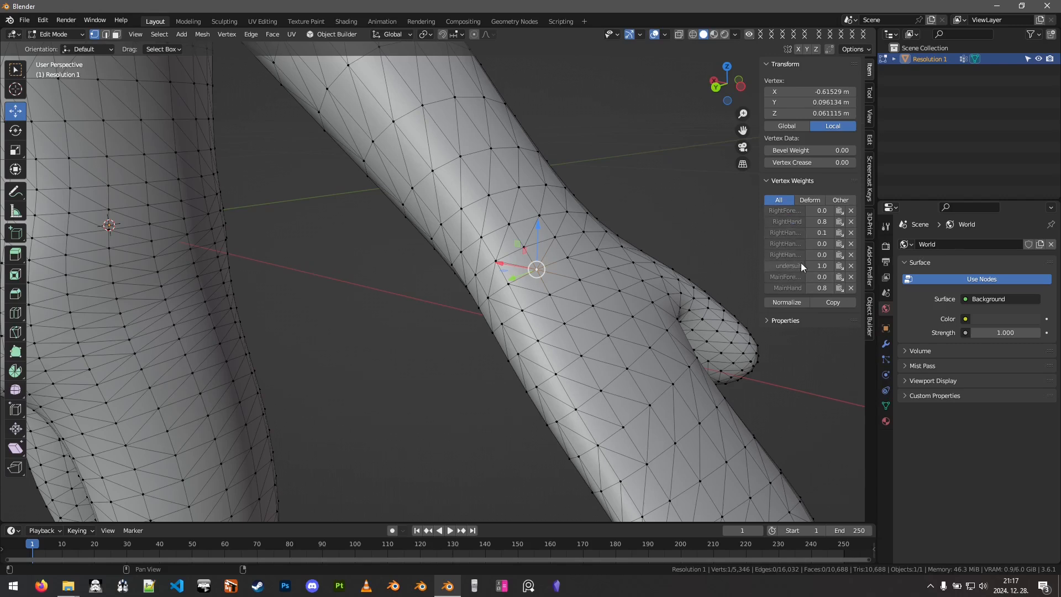
- Return to the rigging tools and, with nothing else selected, select the vertices with unnormalized deform weights
left_click(870, 324)
scroll(615, 219, "down", 3)
middle_click_drag(615, 219, 343, 226)
scroll(343, 226, "down", 2)
right_click(593, 276)
middle_click_drag(593, 276, 636, 332, "shift")
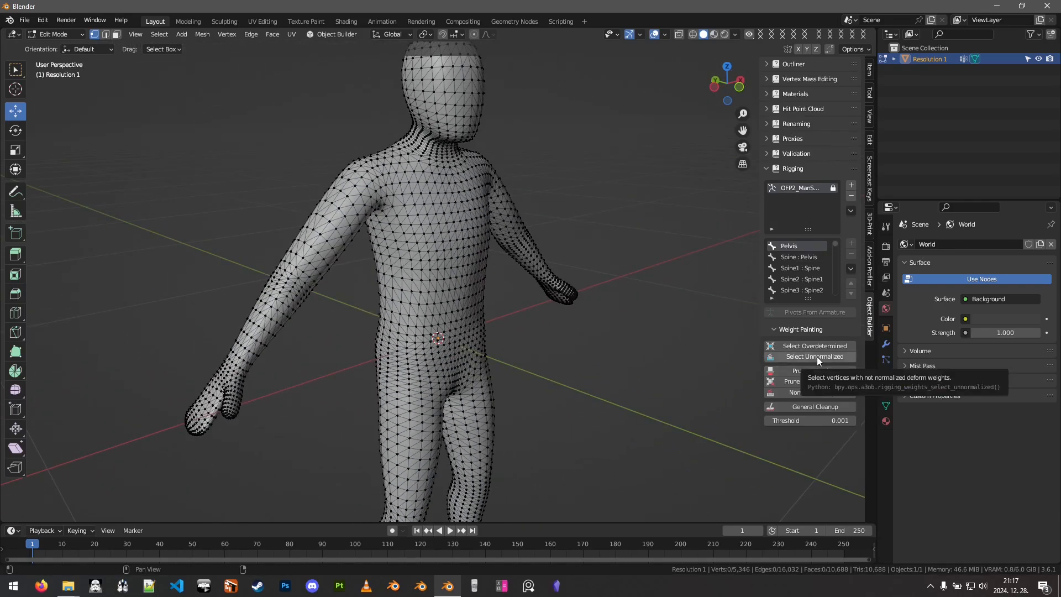
scroll(461, 260, "up", 4)
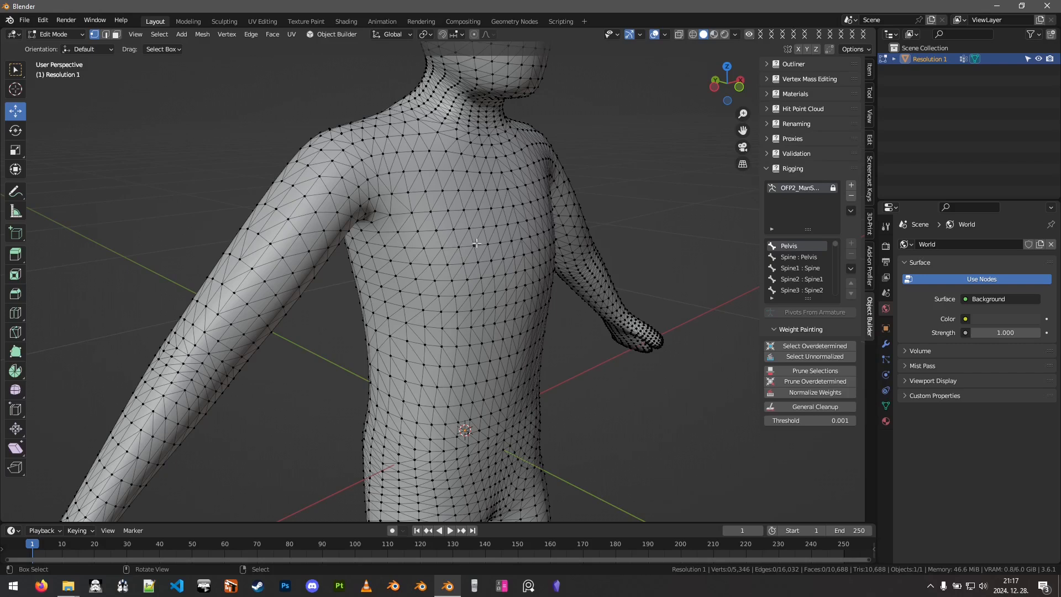
left_click(801, 356)
- Pick a single unnormalized vertex on the chest and inspect its vertex weights
scroll(431, 261, "down", 4)
middle_click_drag(426, 261, 492, 271)
scroll(489, 260, "up", 4)
middle_click_drag(478, 182, 451, 303, "shift")
scroll(450, 257, "up", 3)
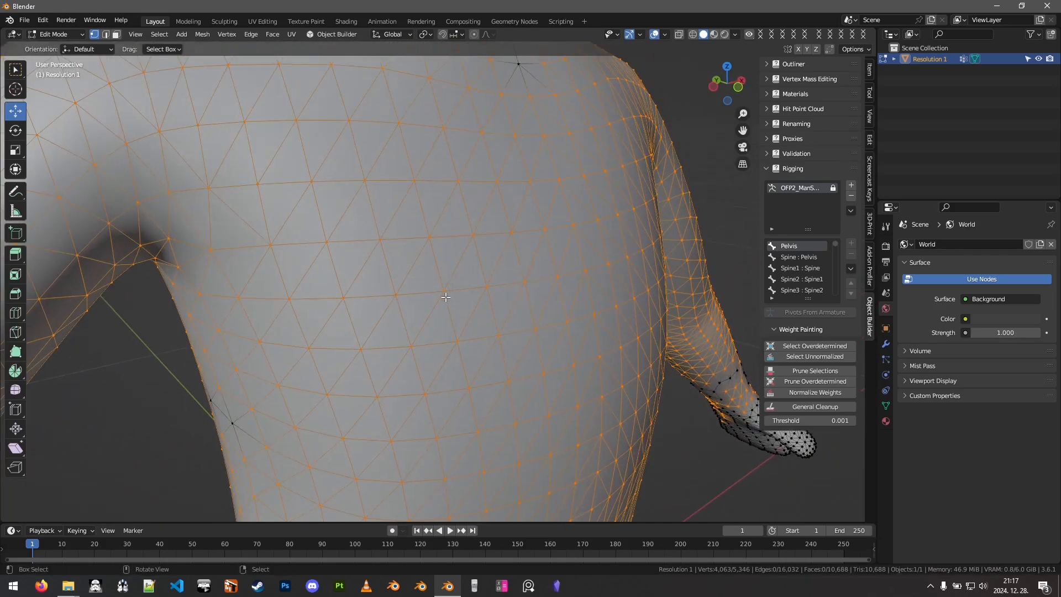
left_click(444, 295)
left_click(868, 71)
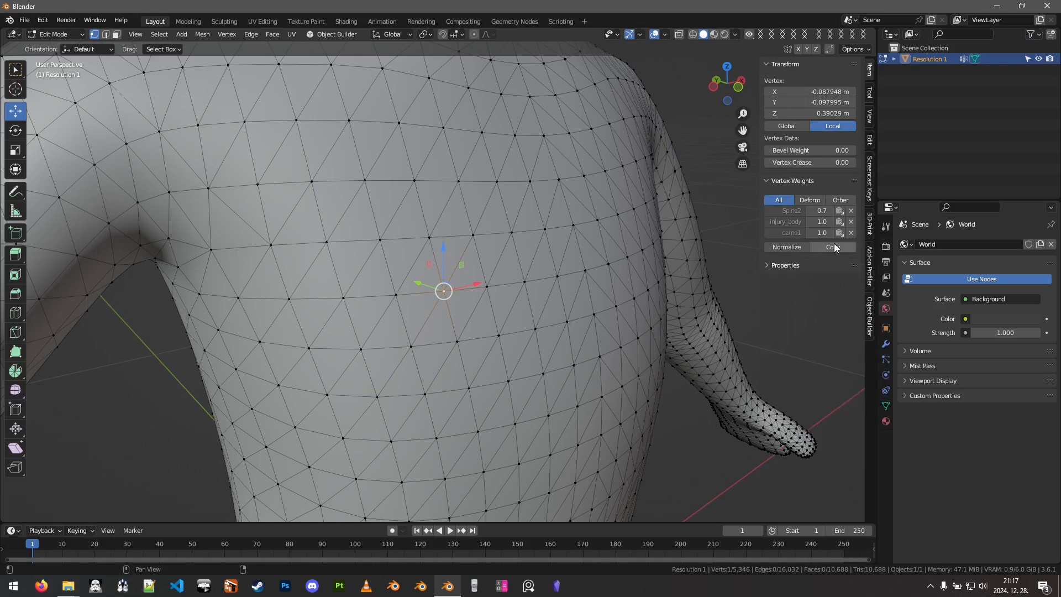
middle_click_drag(432, 271, 449, 268)
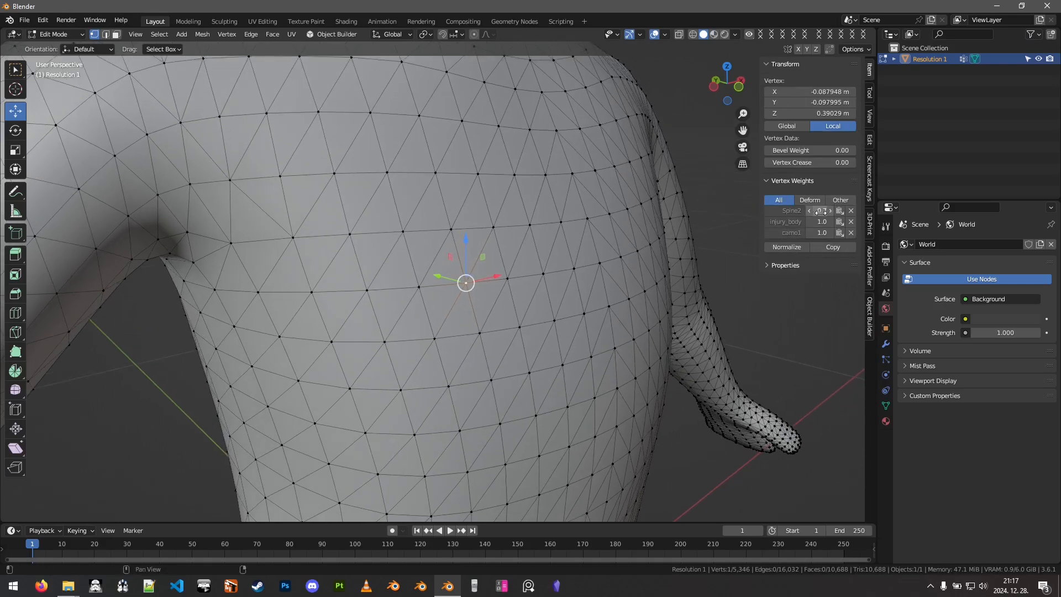
middle_click_drag(544, 259, 533, 258)
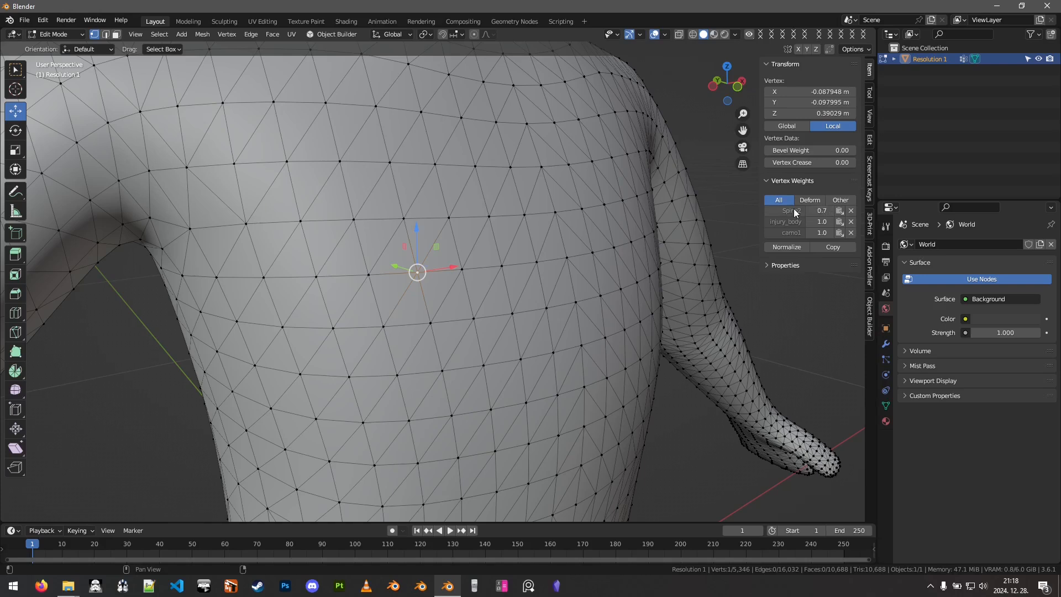
- Deselect the chest vertex and select the body's unnormalized vertices again
scroll(458, 277, "down", 8)
middle_click_drag(458, 276, 540, 280)
scroll(531, 274, "up", 1)
left_click(870, 322)
scroll(540, 257, "down", 2)
key("alt+a")
left_click(816, 356)
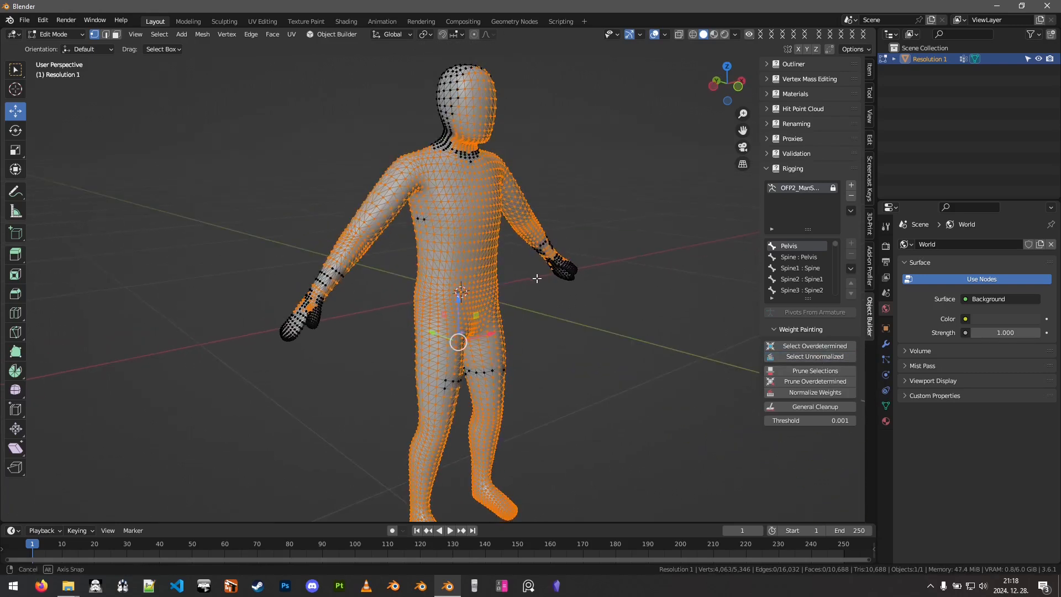
- Replace the selection with the overdetermined vertices, and clear the selection again
key("alt+a")
left_click(817, 344)
key("alt+a")
middle_click_drag(503, 247, 499, 281, "shift")
middle_click_drag(476, 247, 533, 301)
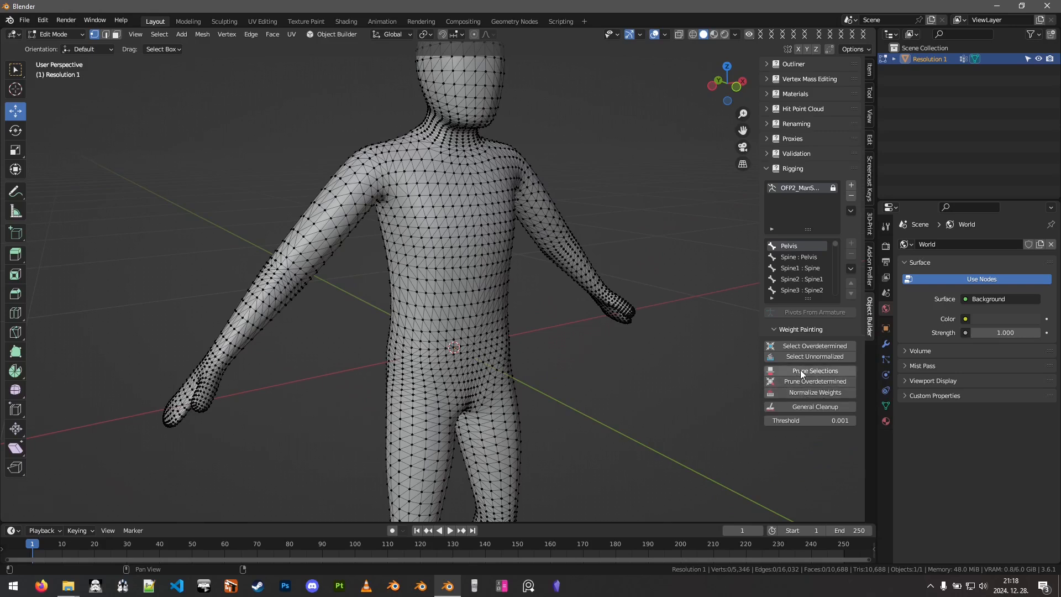
middle_click_drag(573, 311, 476, 284)
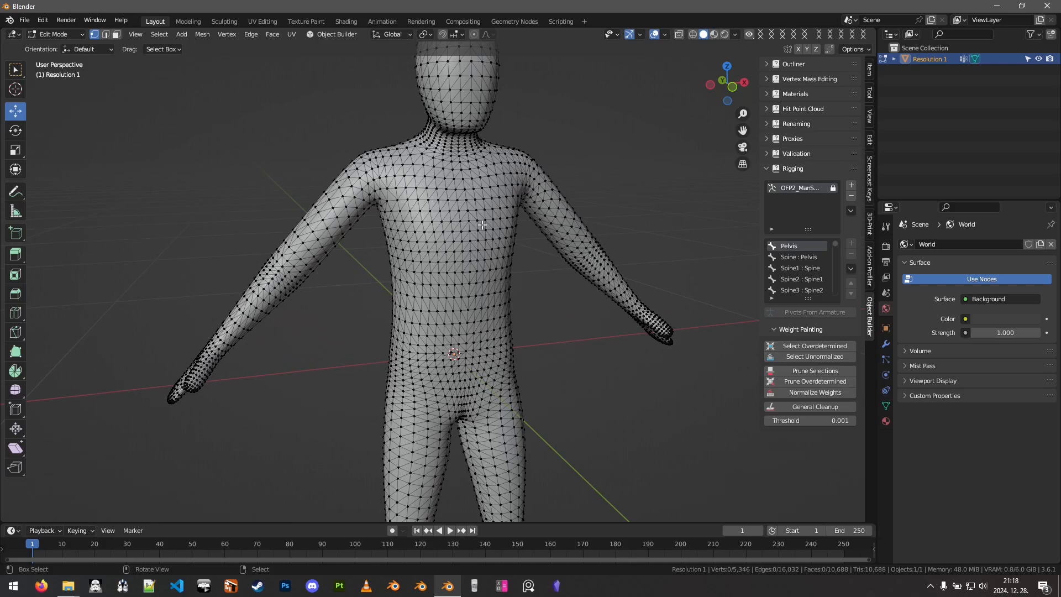
- Select the whole mesh, narrow the selection to one upper chest vertex, and inspect its vertex weights
key("a")
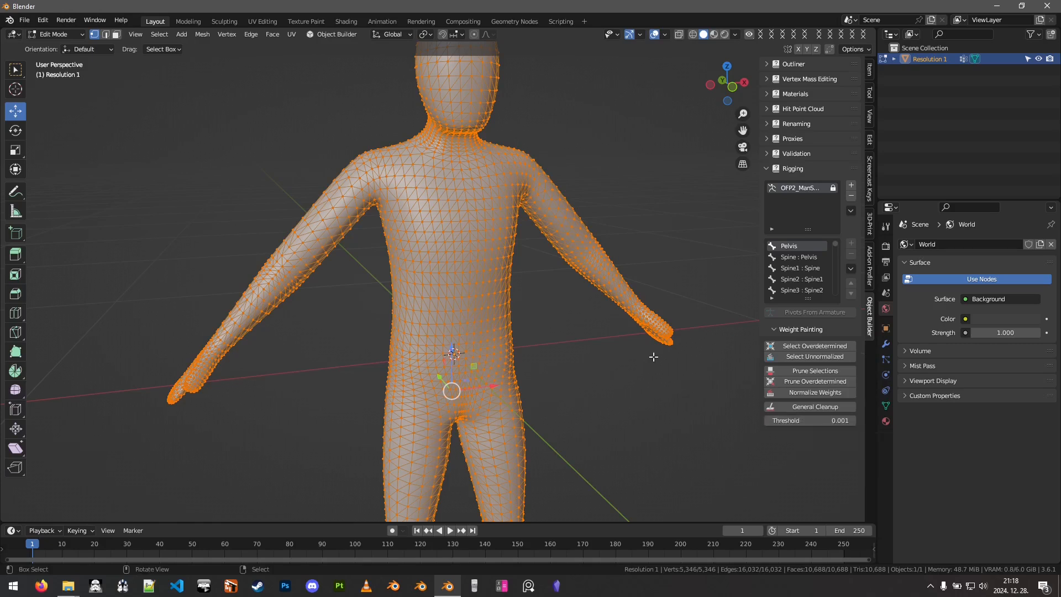
left_click(483, 209)
scroll(513, 254, "up", 4)
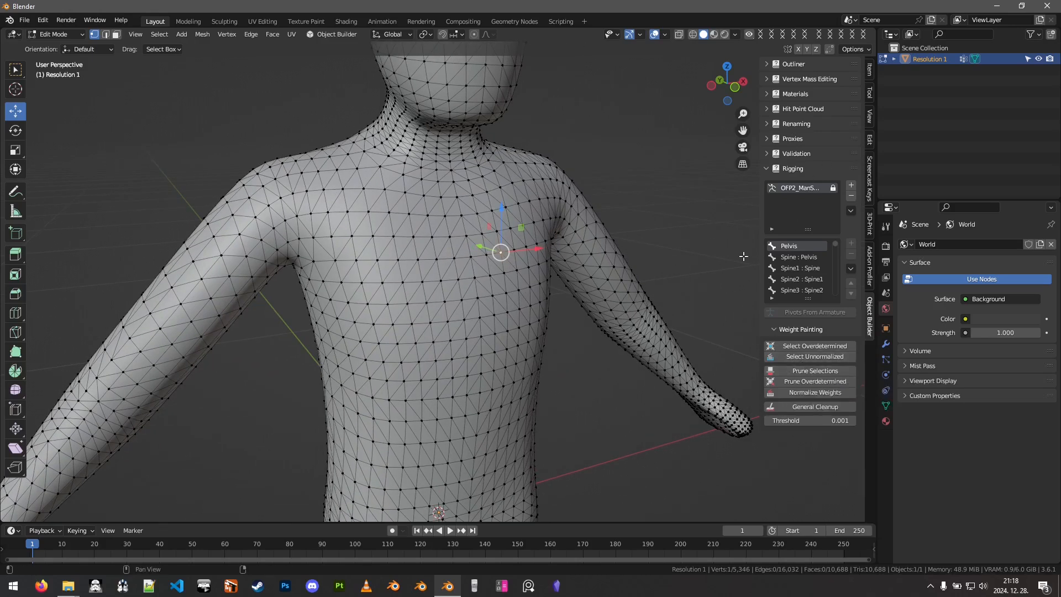
left_click(869, 70)
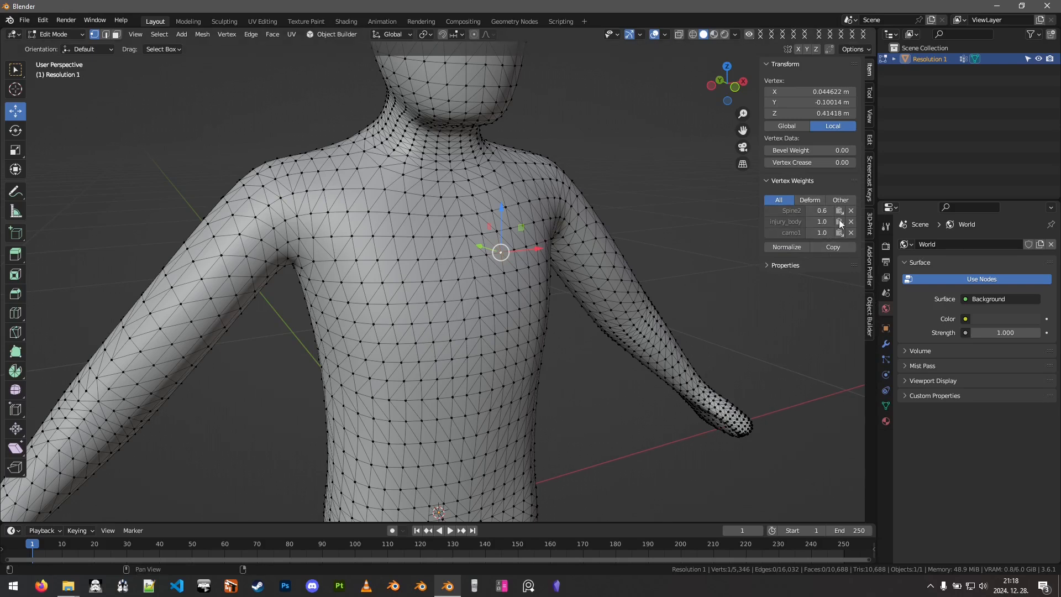
left_click(871, 307)
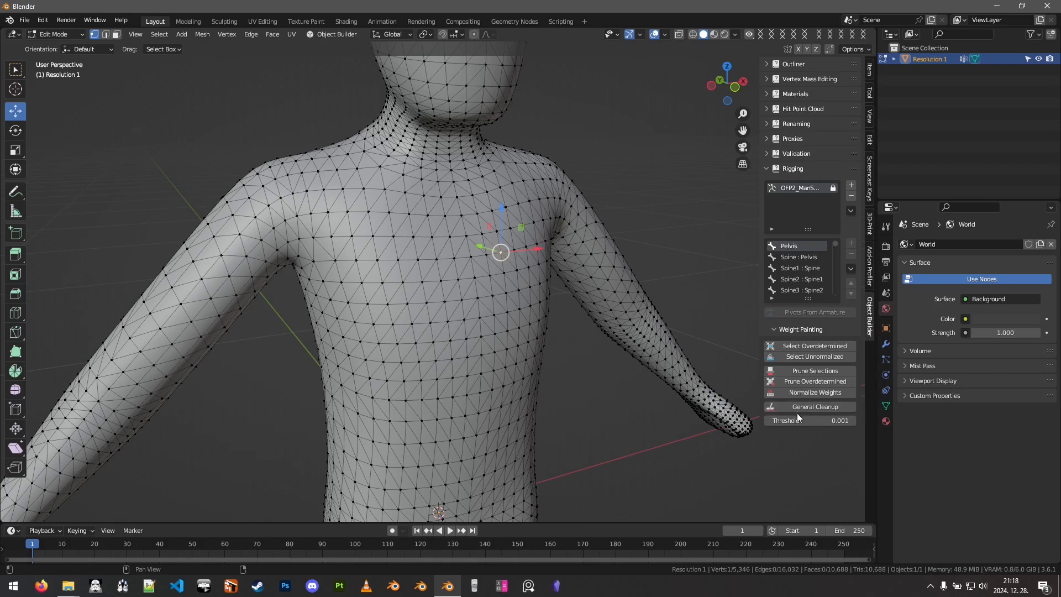
- Clear the selection and prune the excess bone weights from the body's overdetermined vertices
scroll(564, 349, "down", 2)
middle_click_drag(467, 350, 509, 291)
key("alt+a")
scroll(509, 321, "down", 2)
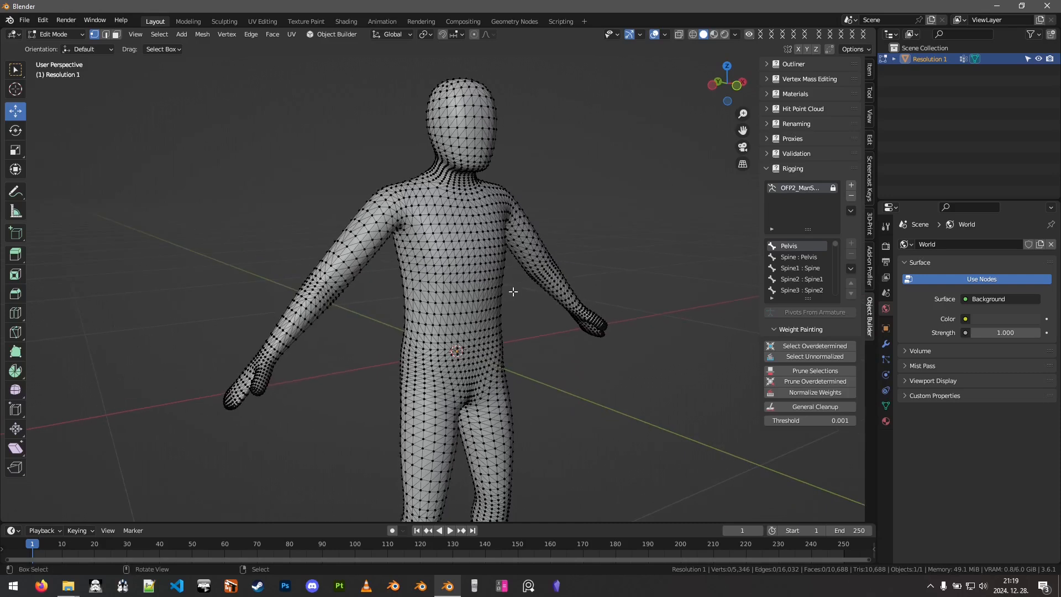
left_click(810, 381)
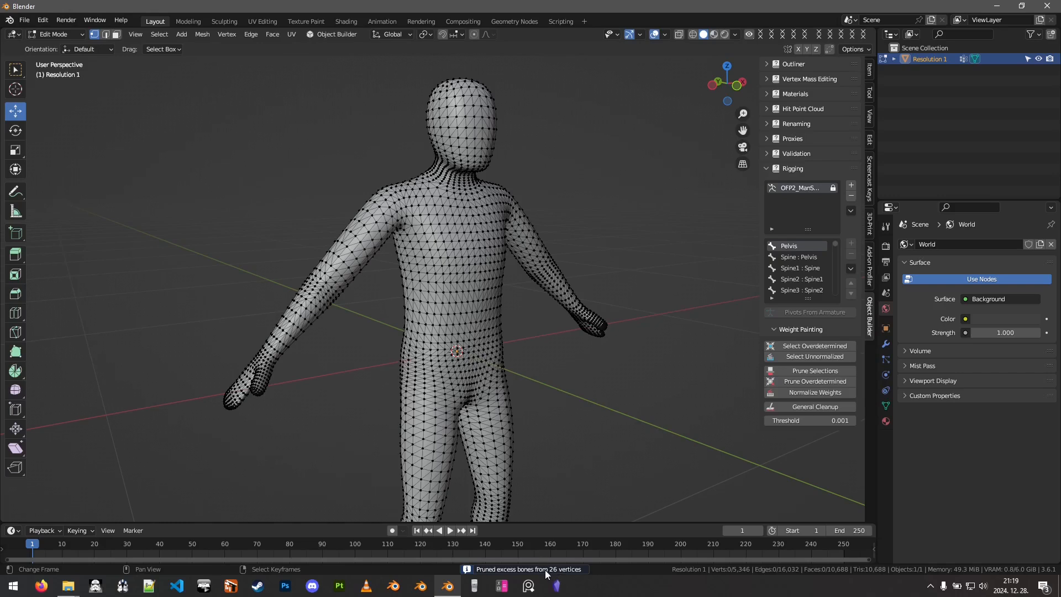
- Normalize the vertex weights of the body mesh to its deform bones
middle_click_drag(445, 232, 464, 235)
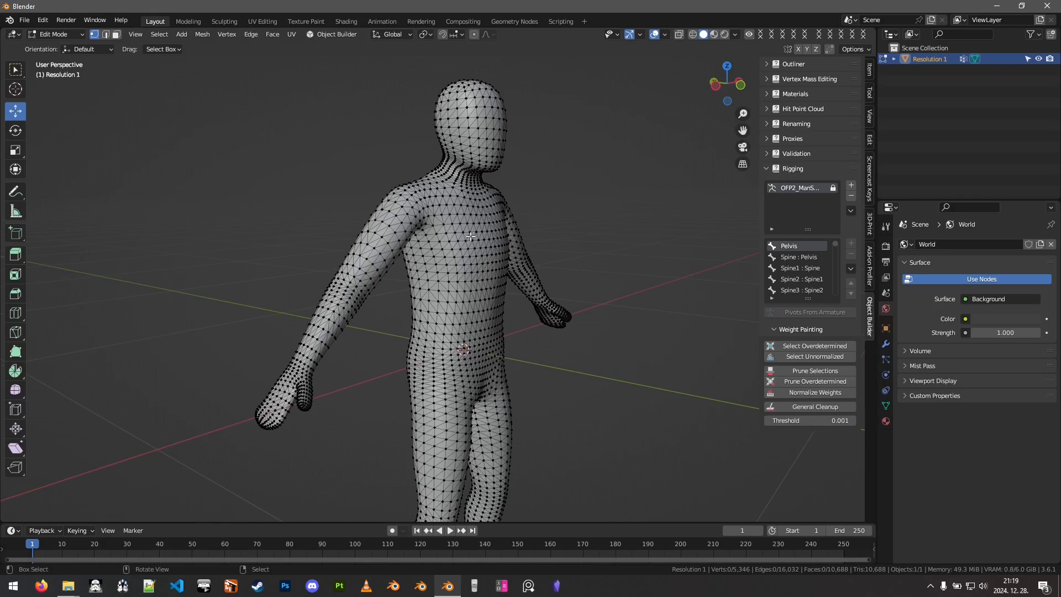
scroll(494, 289, "up", 3)
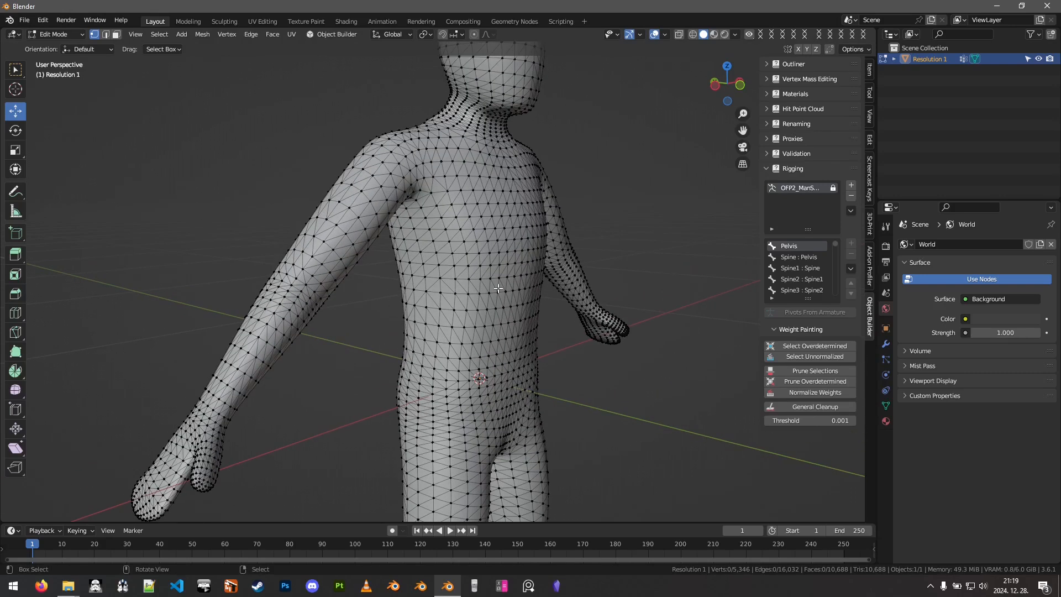
middle_click_drag(501, 288, 528, 287)
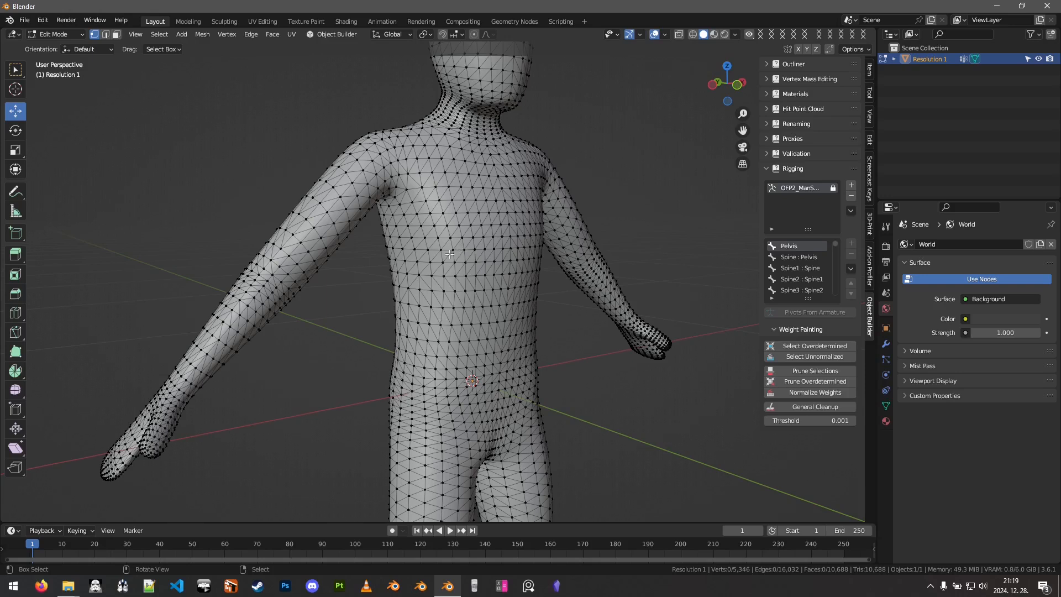
scroll(507, 267, "down", 5)
middle_click_drag(507, 267, 497, 303)
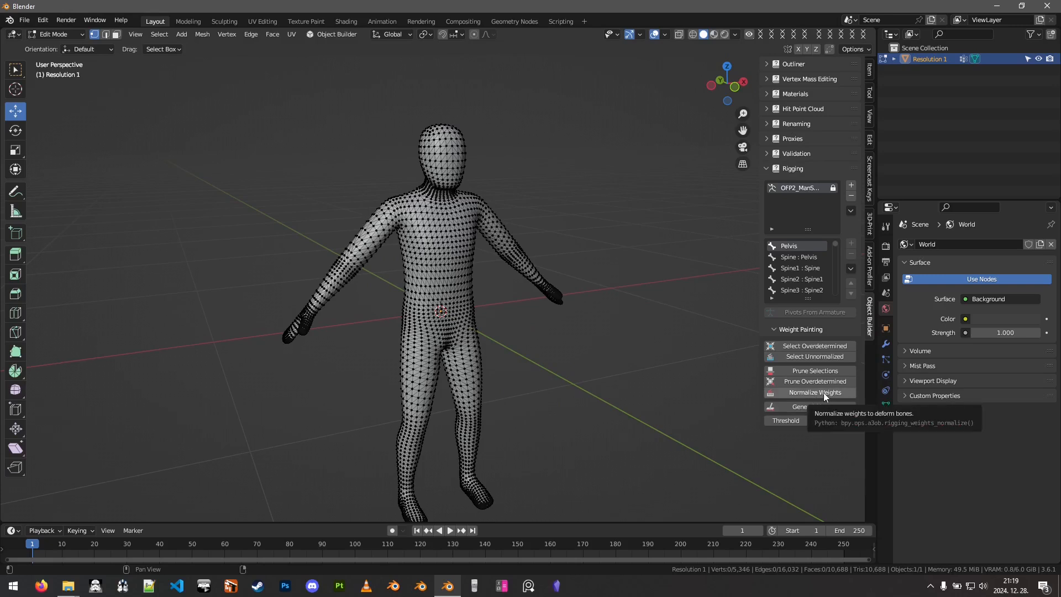
left_click(806, 391)
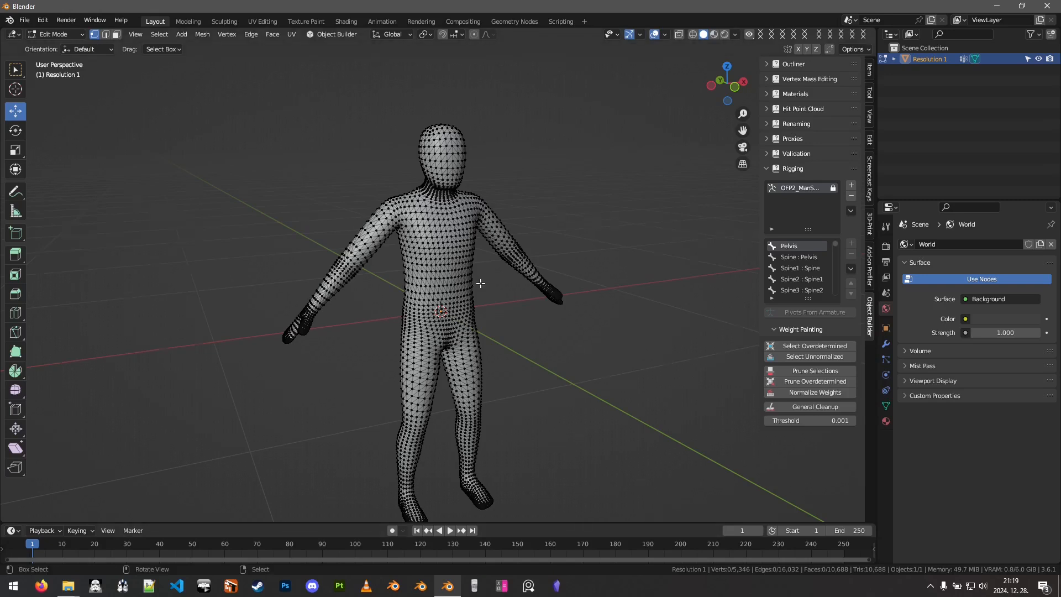
scroll(480, 282, "up", 5)
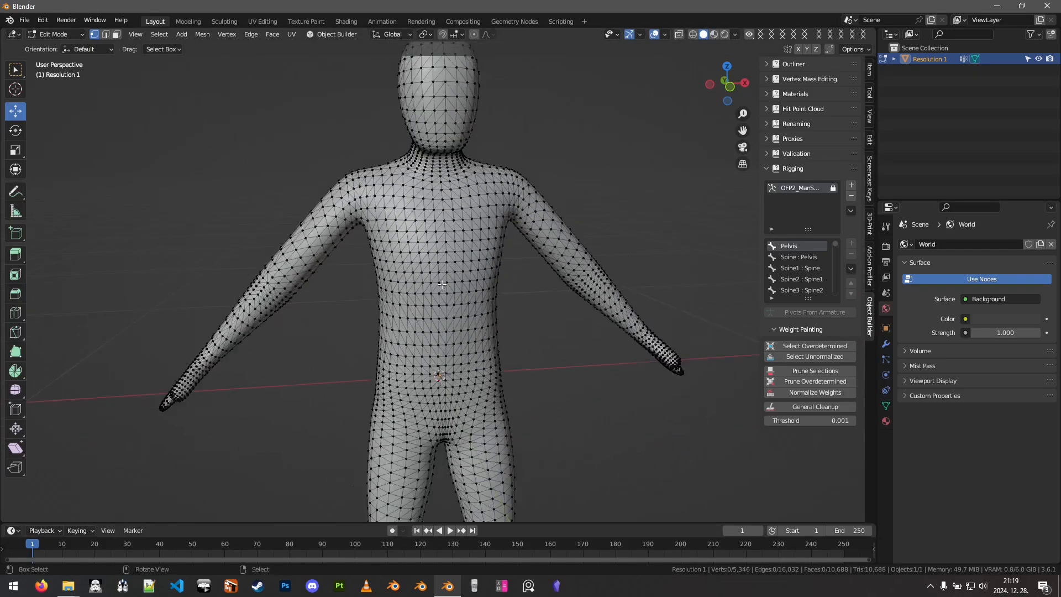
scroll(709, 331, "down", 2)
scroll(536, 314, "down", 3)
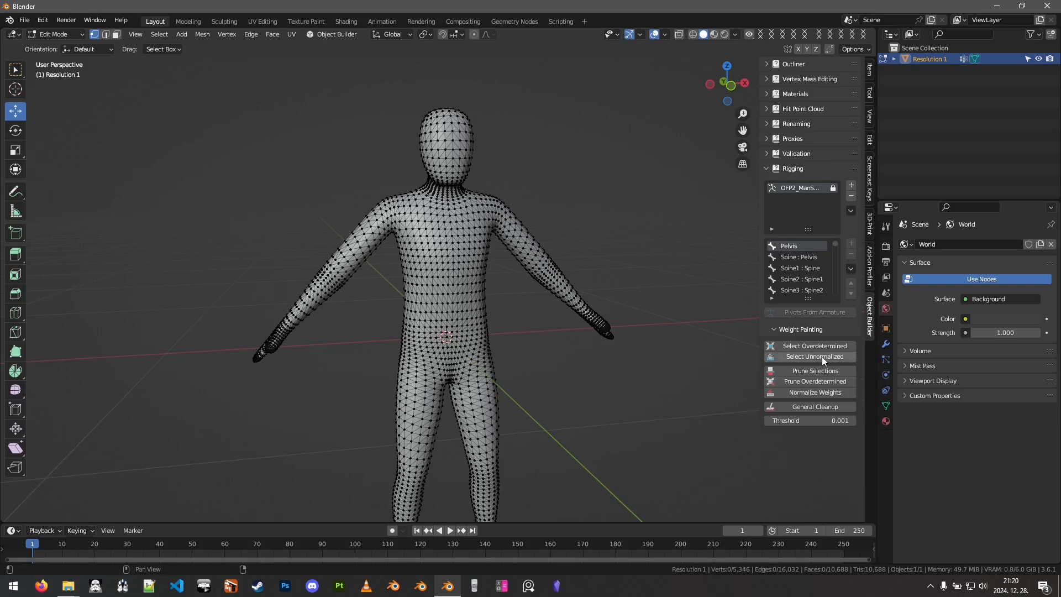
scroll(530, 339, "down", 3)
middle_click_drag(530, 339, 509, 343)
scroll(526, 326, "up", 3)
scroll(514, 318, "down", 2)
scroll(500, 308, "up", 2)
mouse_move(456, 305)
middle_mouse_down()
mouse_move(492, 321)
mouse_move(476, 314)
middle_mouse_up()
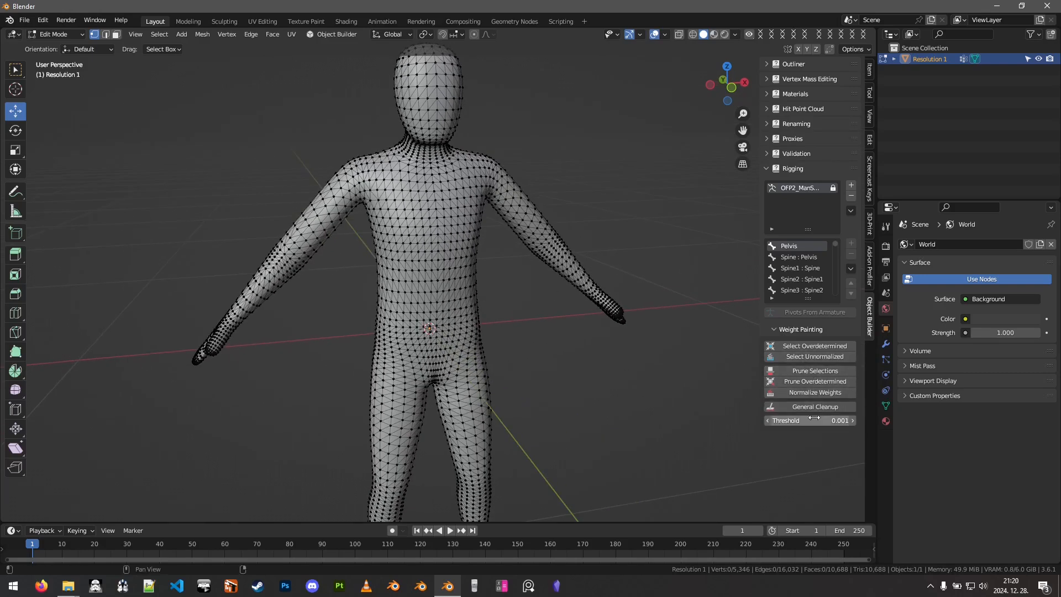
mouse_move(497, 315)
middle_mouse_down()
mouse_move(630, 325)
mouse_move(469, 310)
mouse_move(494, 310)
middle_mouse_up()
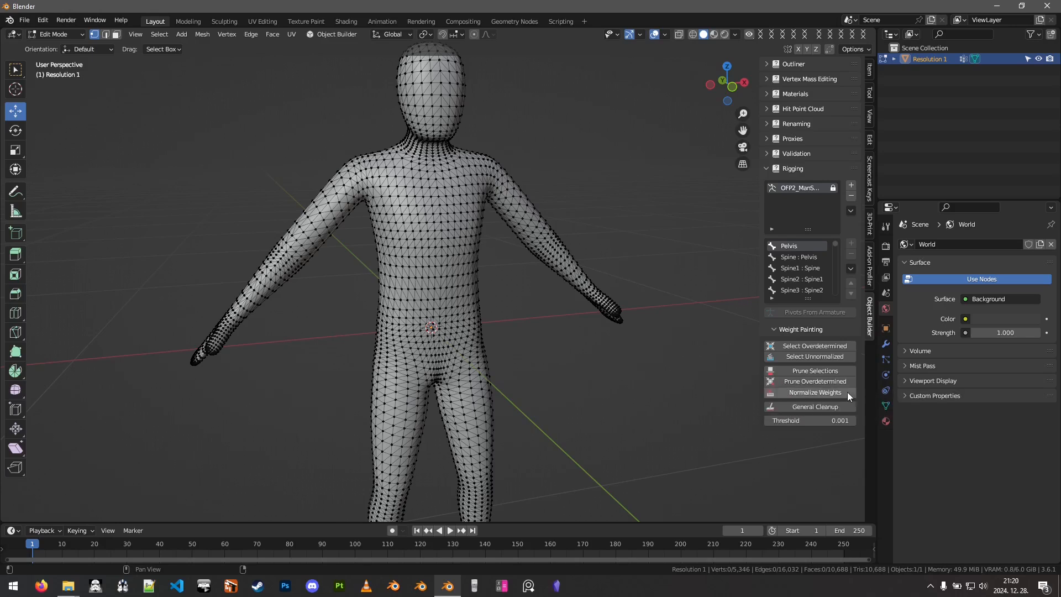
- Leave mesh editing and return the body mesh to Object Mode
middle_click_drag(489, 279, 480, 332)
scroll(481, 326, "up", 4)
key("Tab")
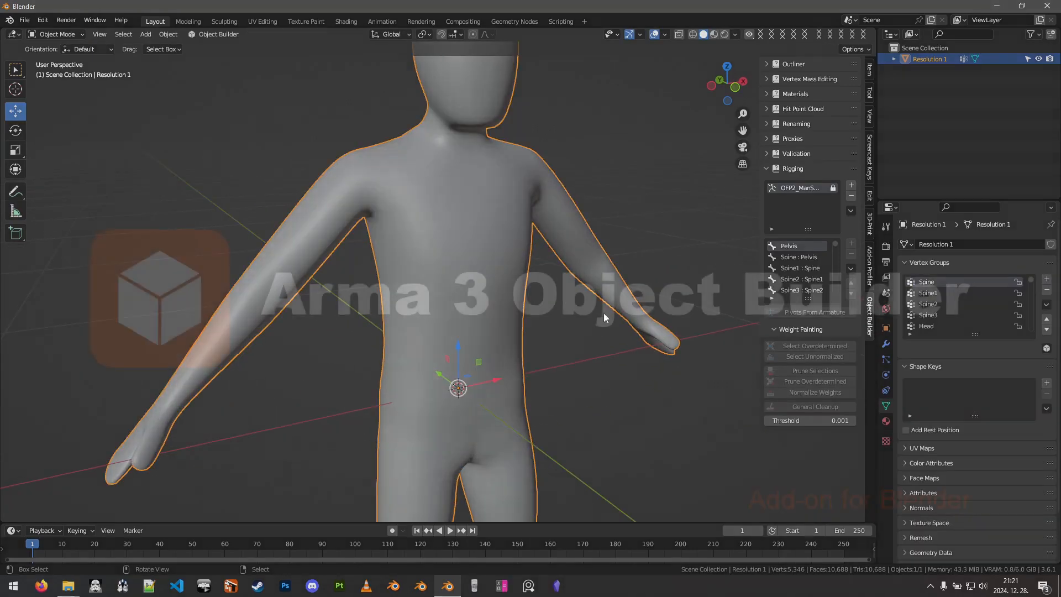
scroll(585, 307, "down", 2)
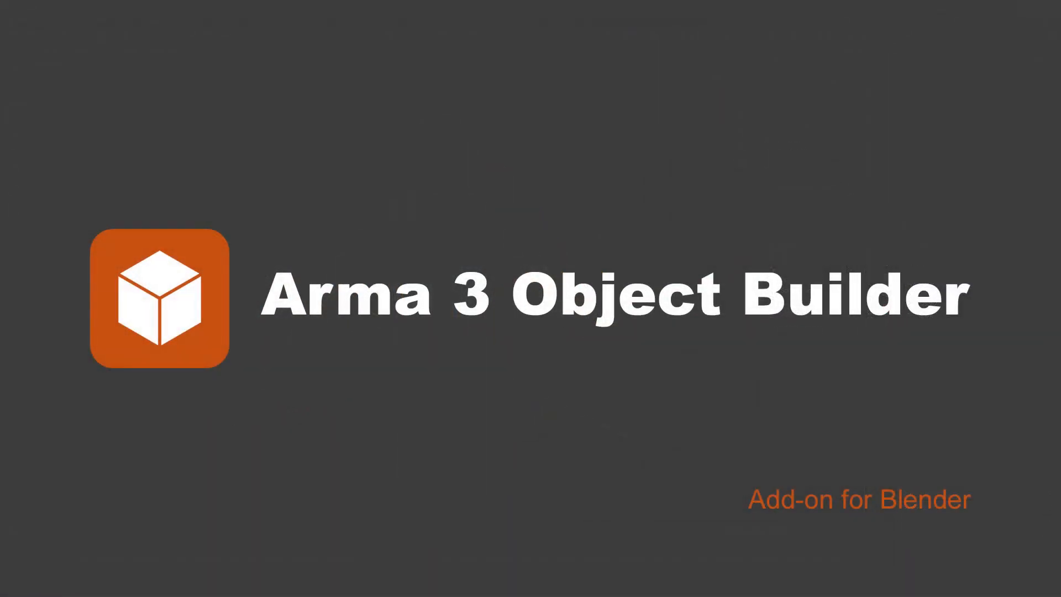